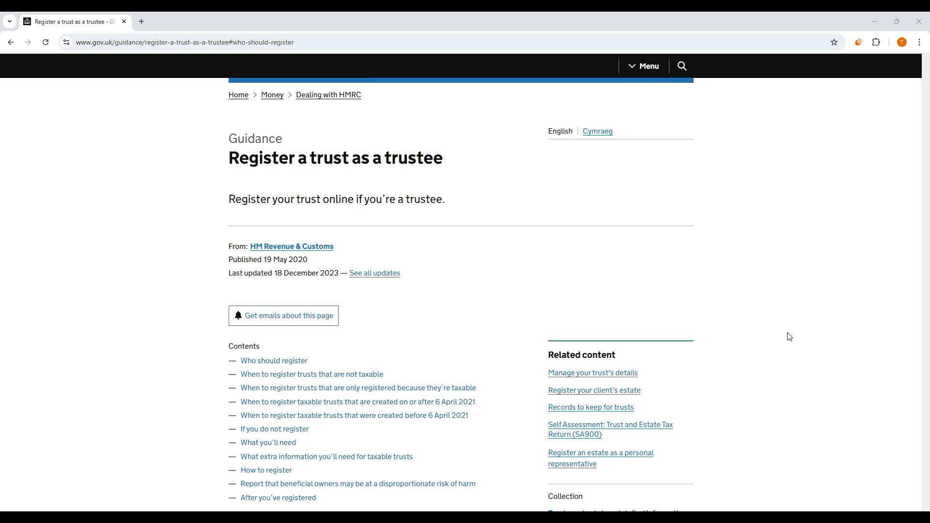
Scroll through the GOV.UK 'Register a trust as a trustee' guidance.
scroll(790, 336, down, 2)
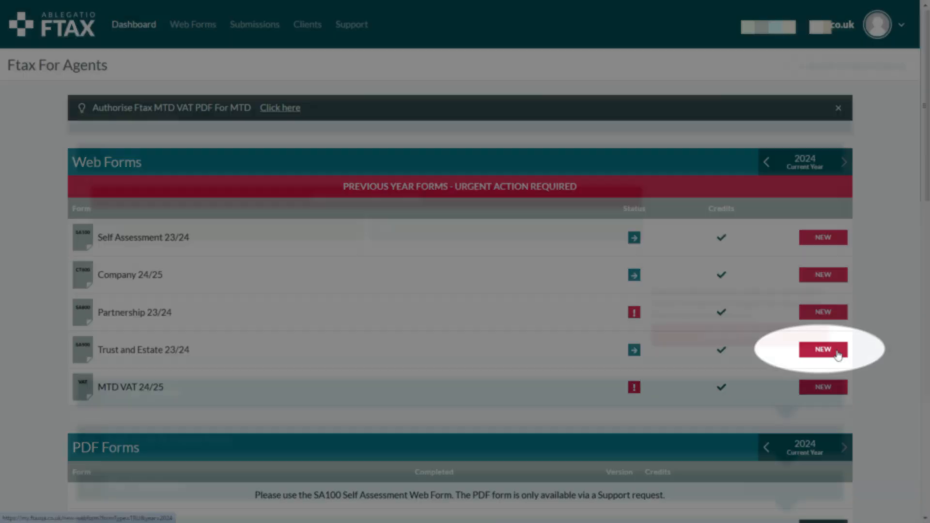
Start a new Trust and Estate 23/24 form for the existing client and enter their ten-digit UTR.
click(837, 354)
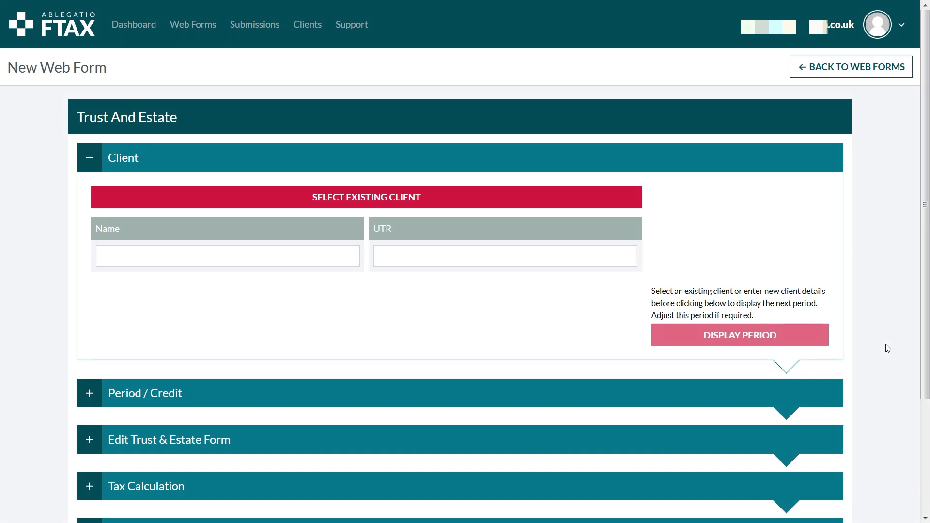
click(602, 202)
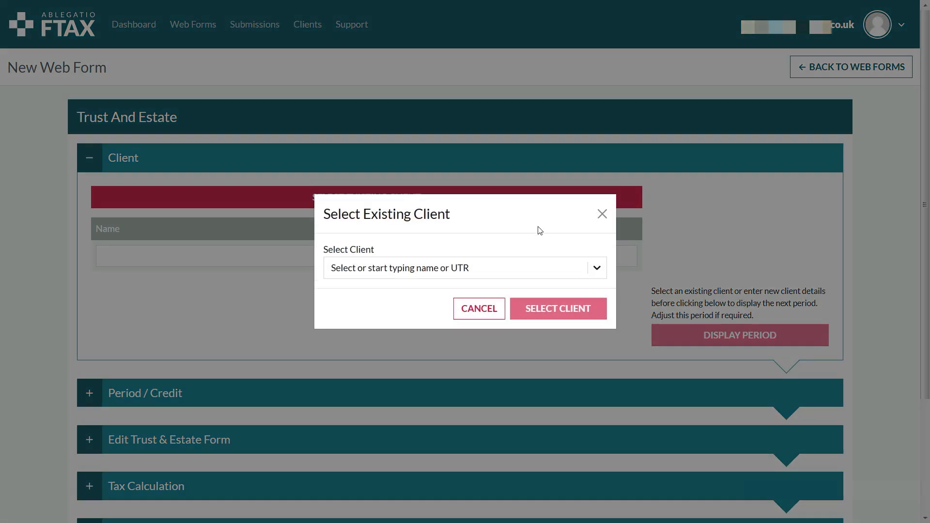
click(520, 266)
click(516, 313)
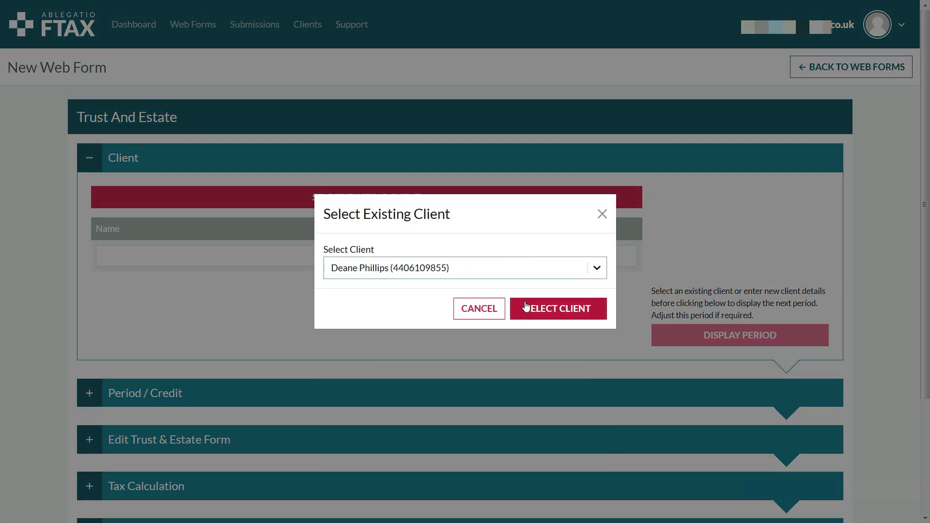
click(561, 315)
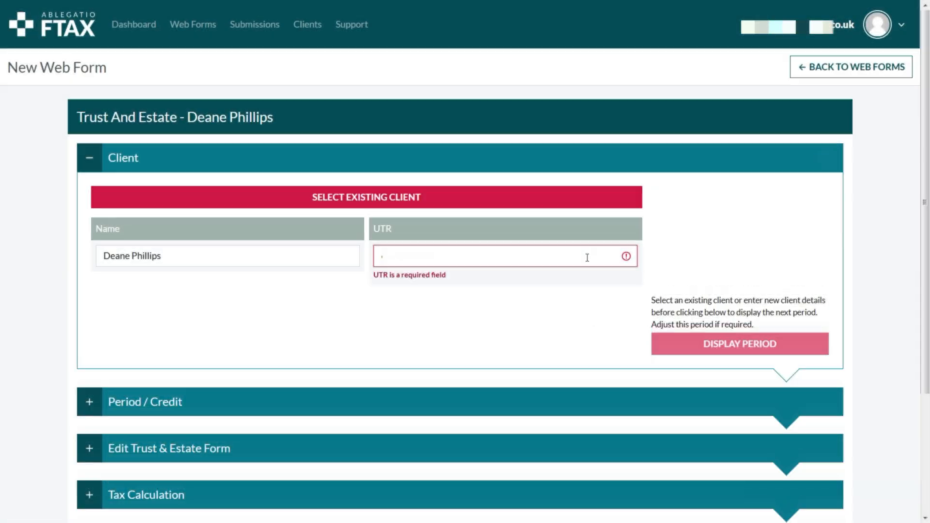
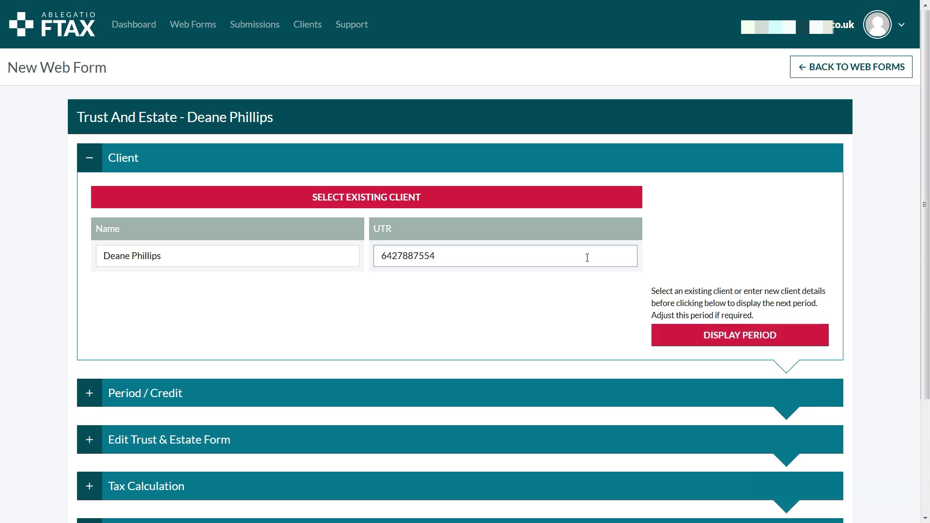
click(660, 338)
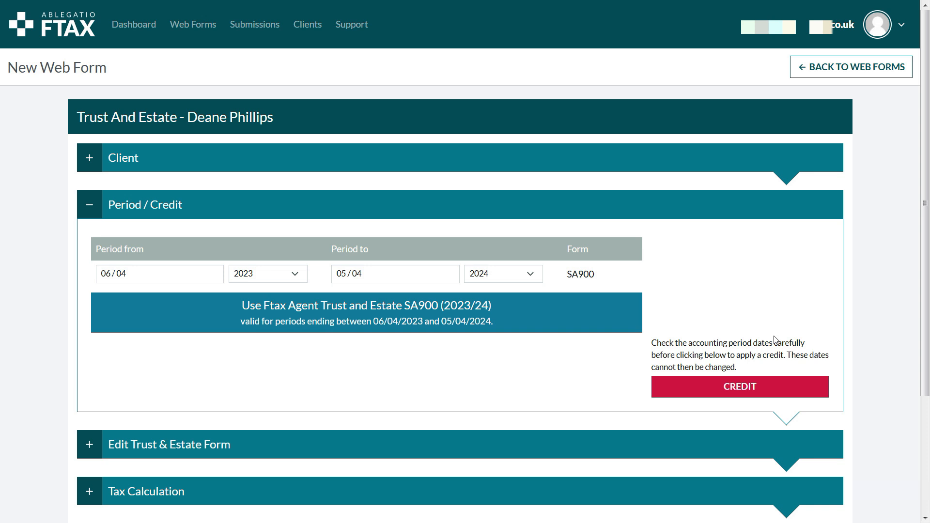
Apply a credit for the 06/04/2023–05/04/2024 SA900 period.
click(789, 393)
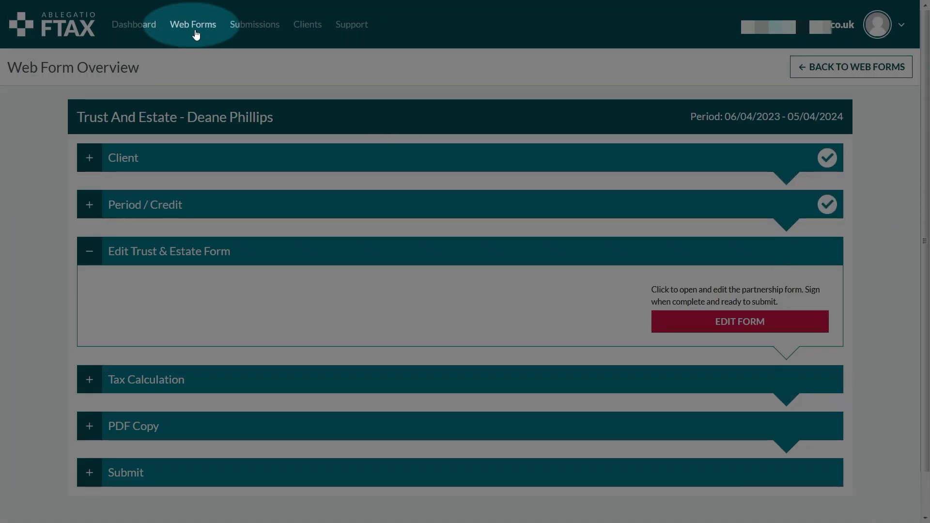
click(203, 31)
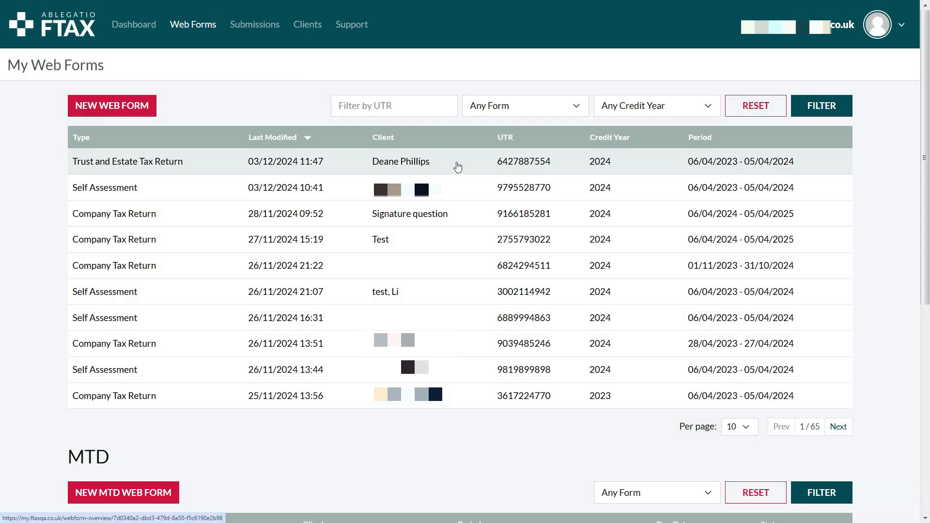
click(458, 167)
scroll(904, 309, down, 8)
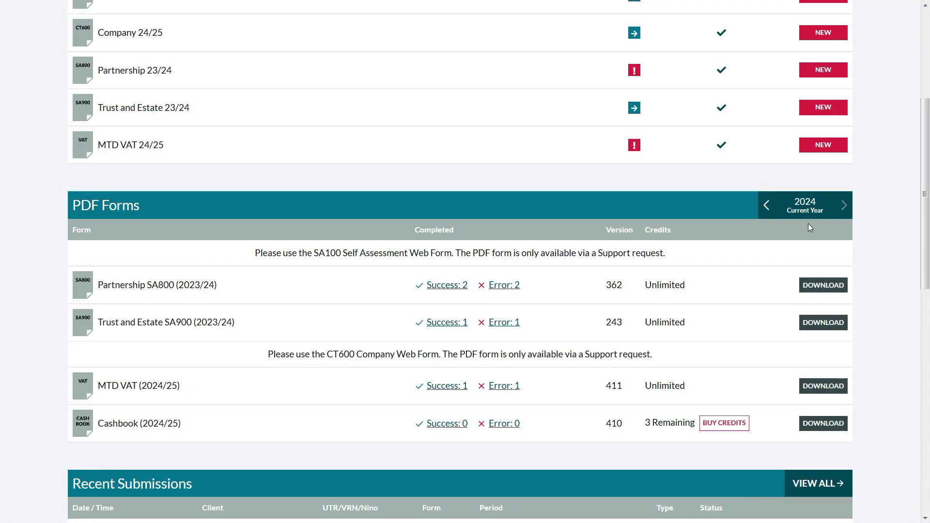
click(767, 207)
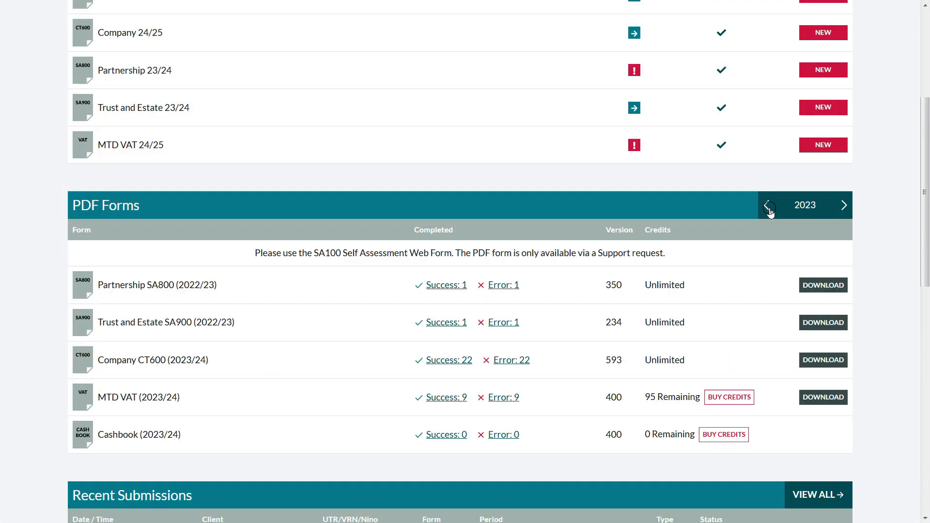
click(768, 209)
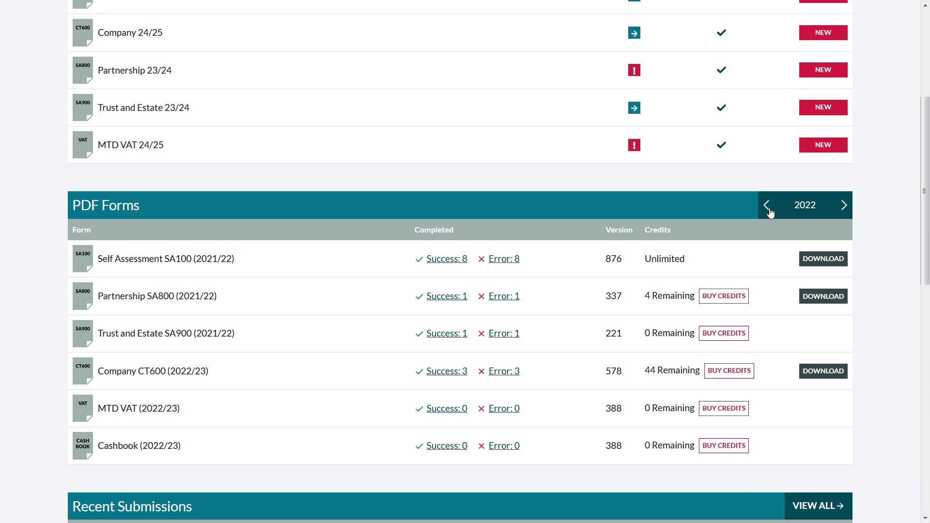
click(769, 211)
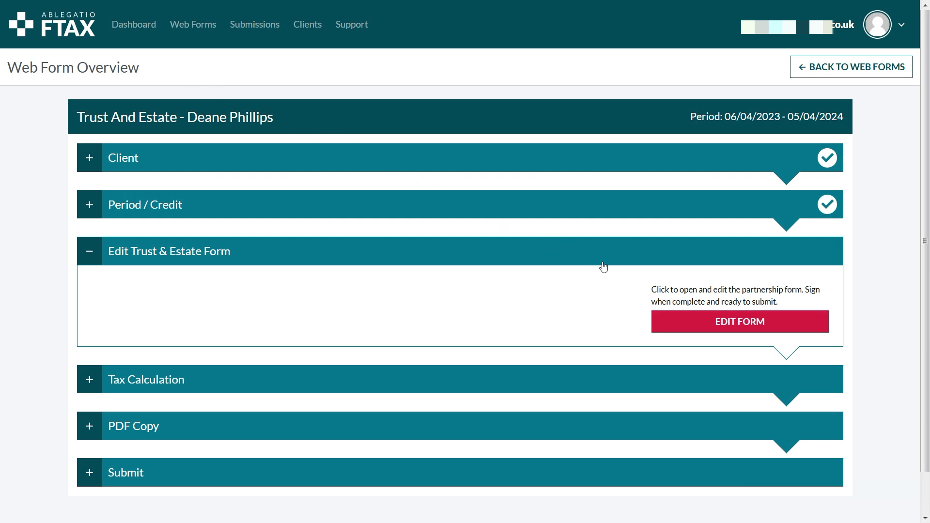
Open the return for editing and enter 4000 in box T8.7 for payments already made.
click(689, 323)
drag(926, 44, 925, 373)
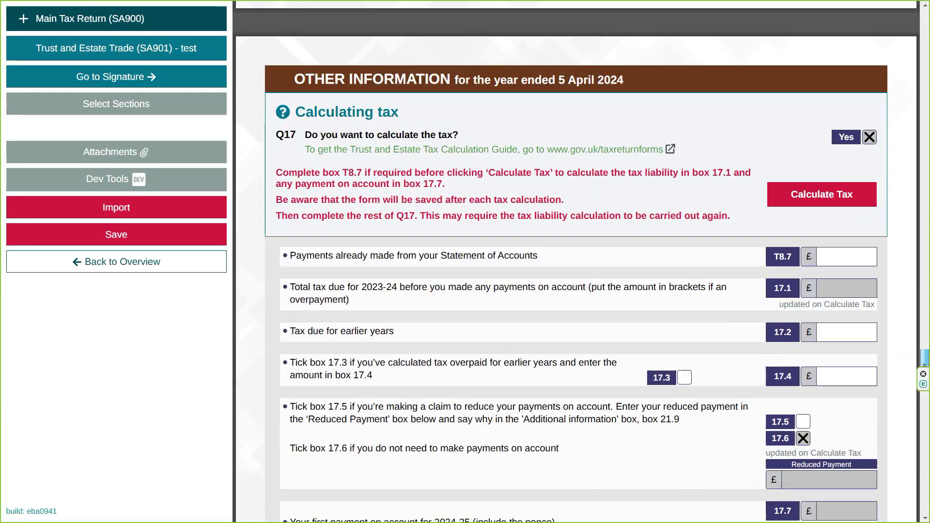
click(848, 257)
text(4000)
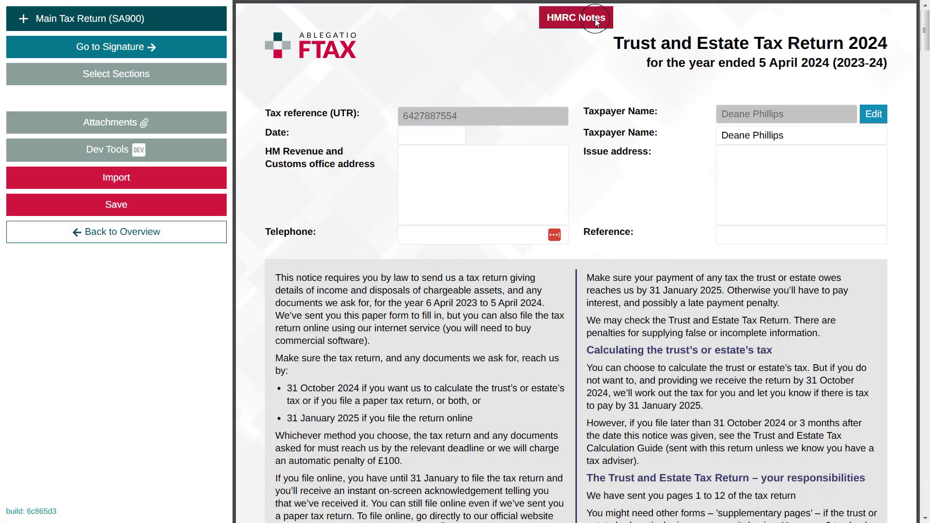
Check HMRC's SA900 notes, go over the date and telephone fields, and bring up the section list.
click(577, 20)
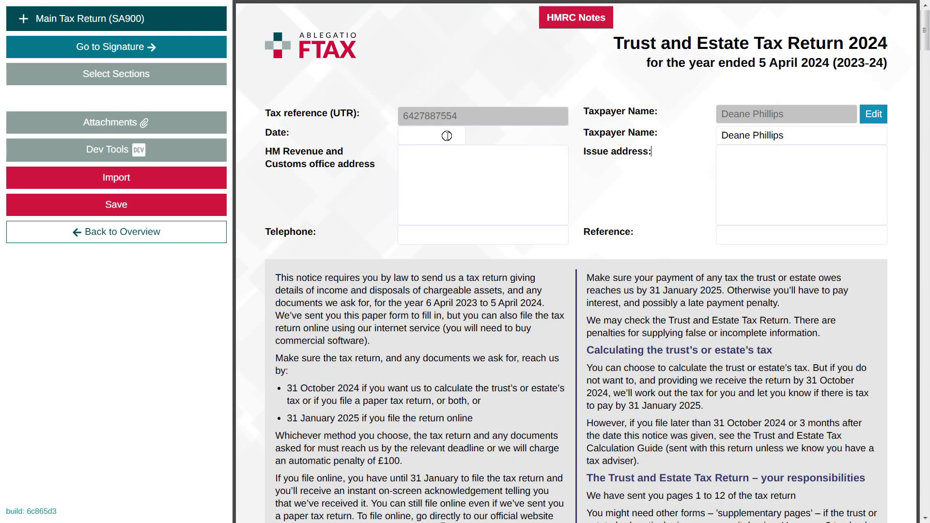
click(447, 136)
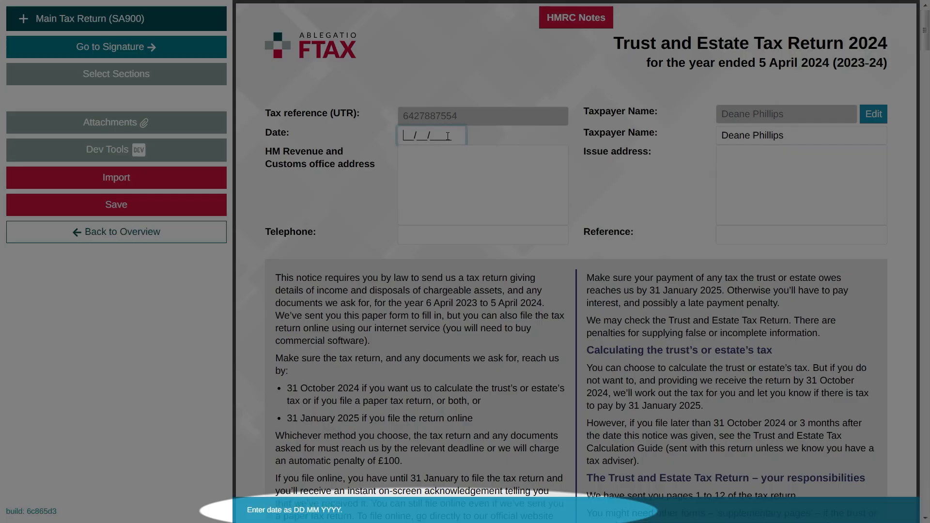
click(467, 241)
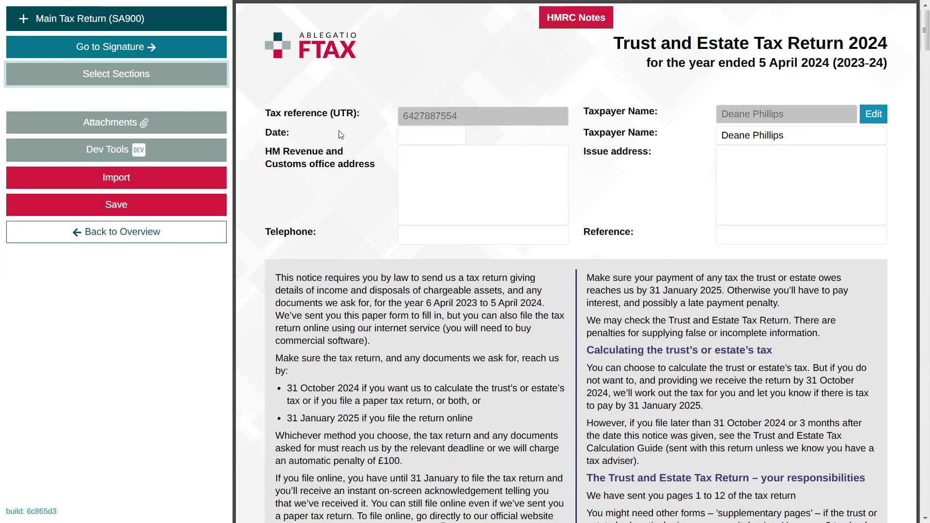
click(198, 81)
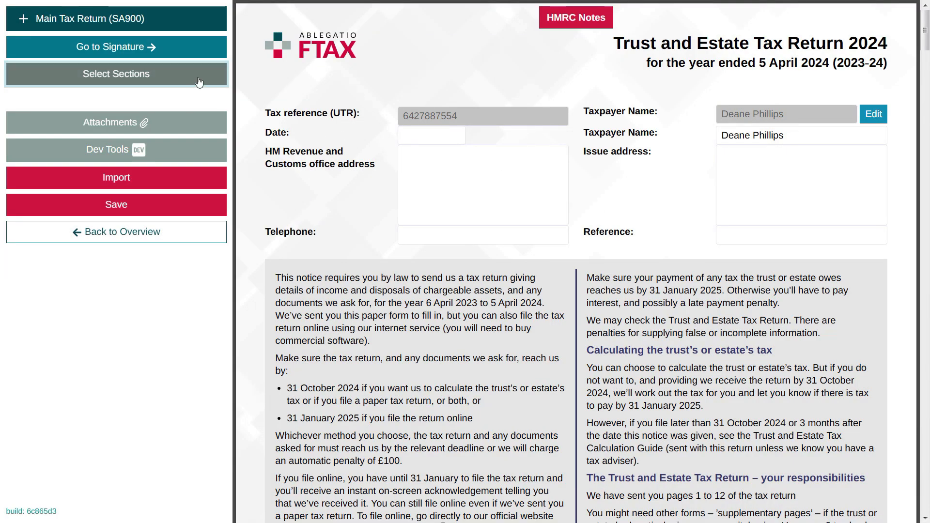
click(198, 80)
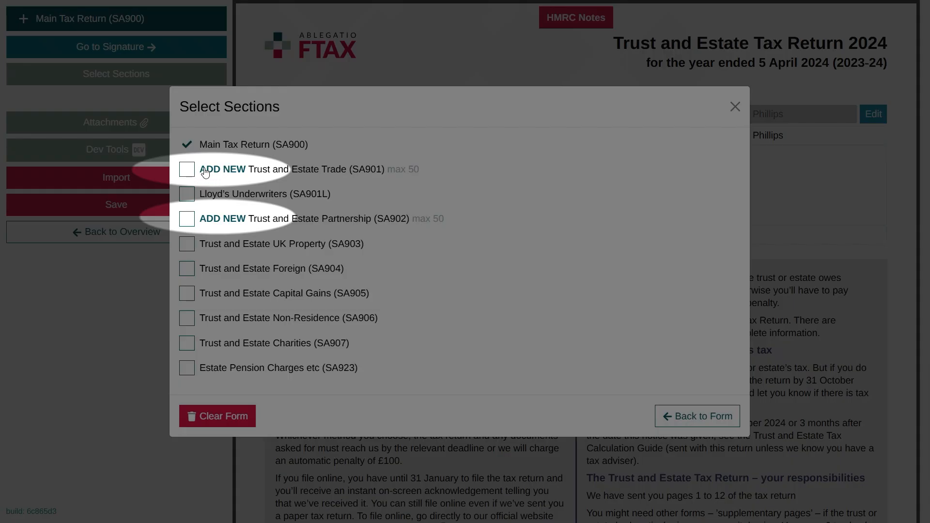
Add a supplementary Trust and Estate Trade section named 'trade 1'.
click(191, 172)
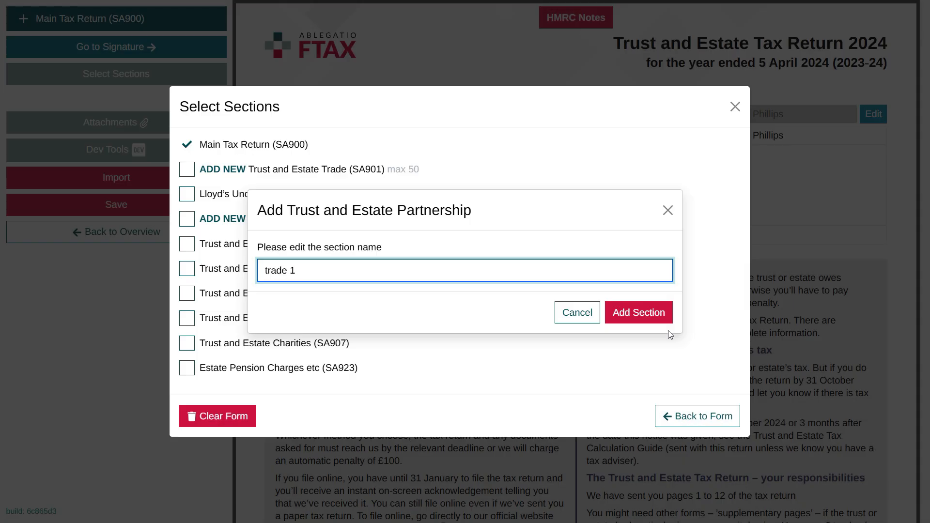
click(661, 320)
click(687, 423)
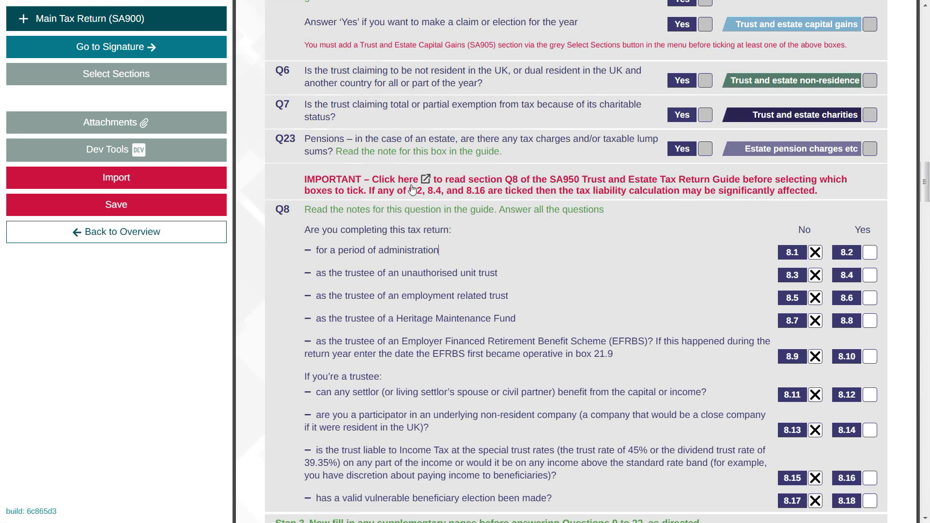
click(402, 182)
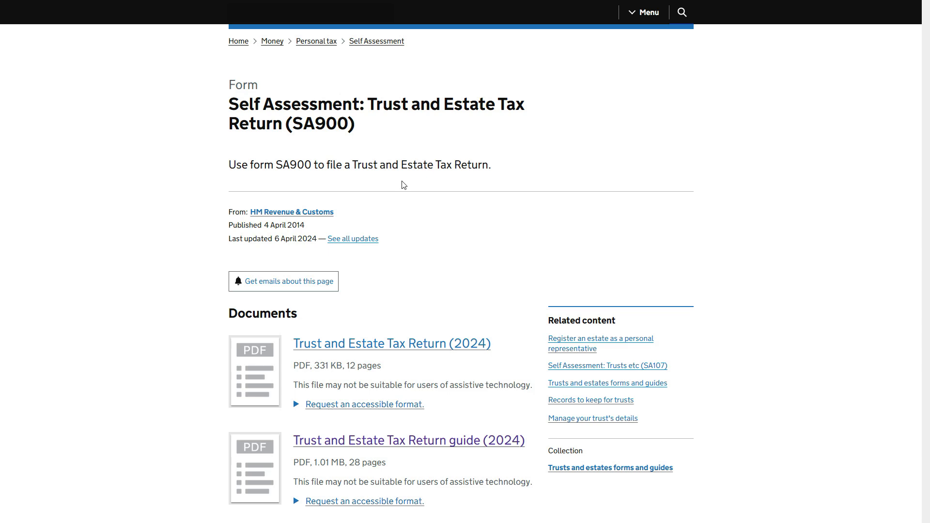
scroll(403, 184, down, 3)
click(422, 293)
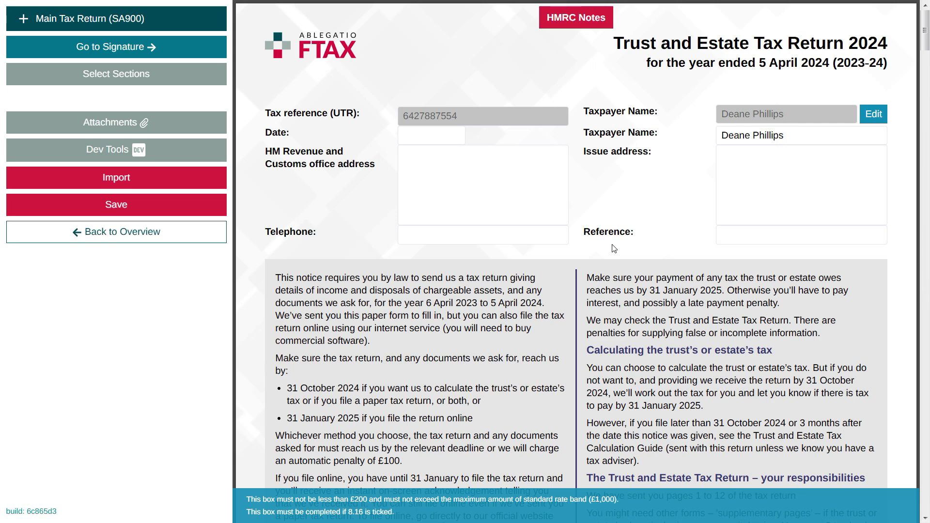
click(213, 208)
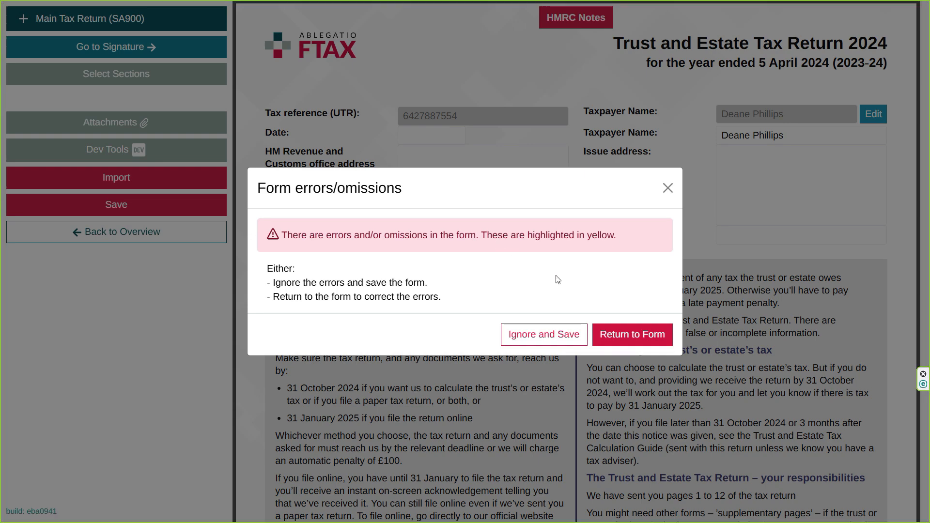
Review the flagged box 9A.1, save the form again, and go back to the Web Form Overview.
click(623, 337)
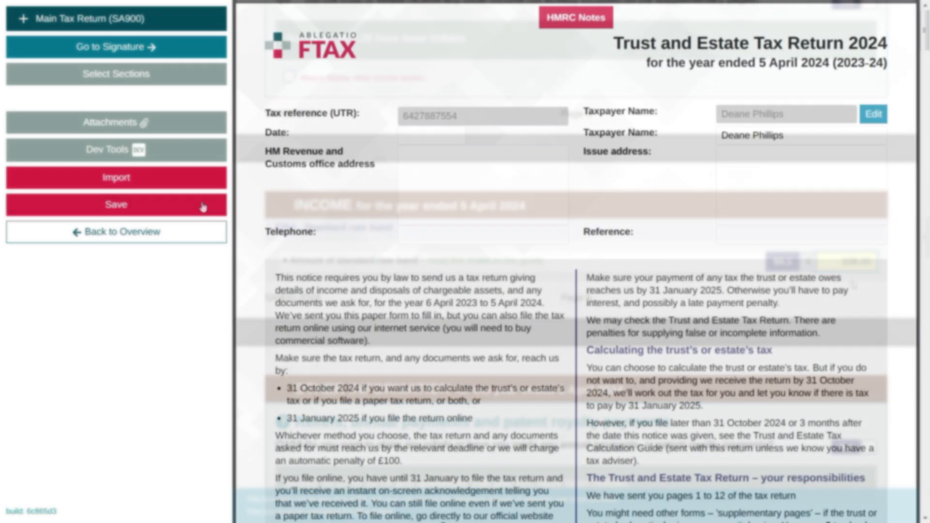
click(190, 205)
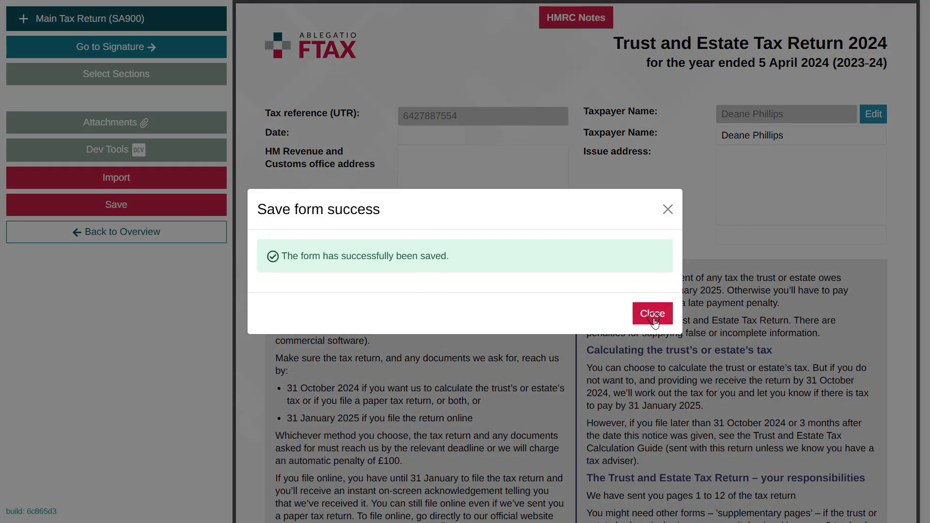
click(650, 315)
click(186, 232)
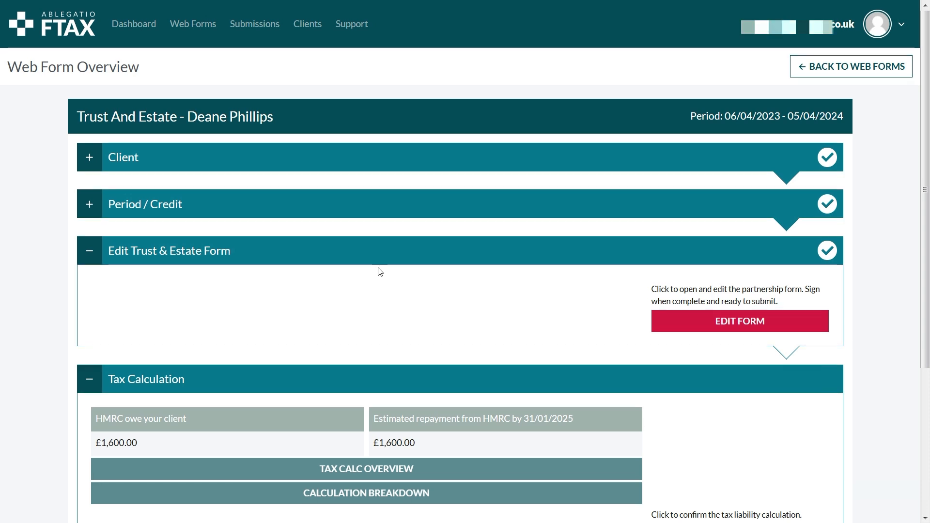
Confirm the tax calculation showing the £1,600 repayment and move down to the PDF Copy section.
scroll(380, 269, down, 3)
scroll(380, 271, down, 2)
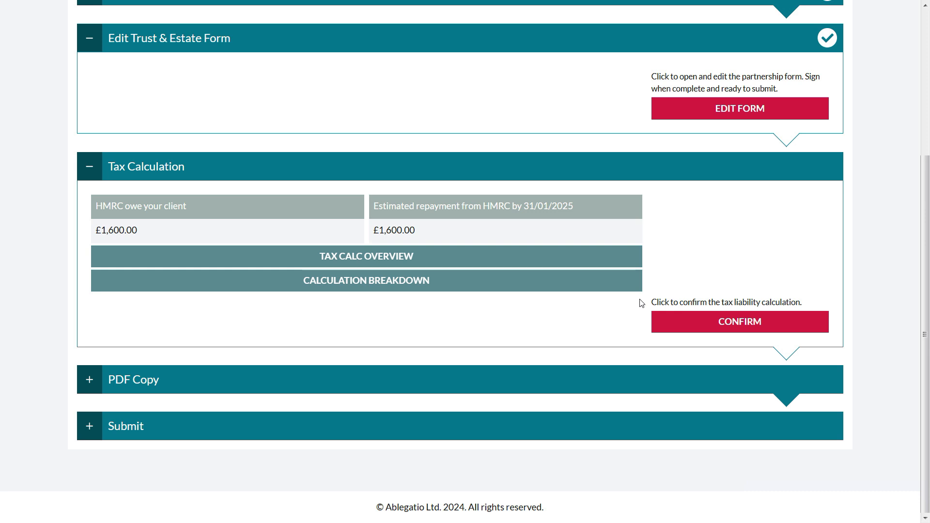
click(677, 316)
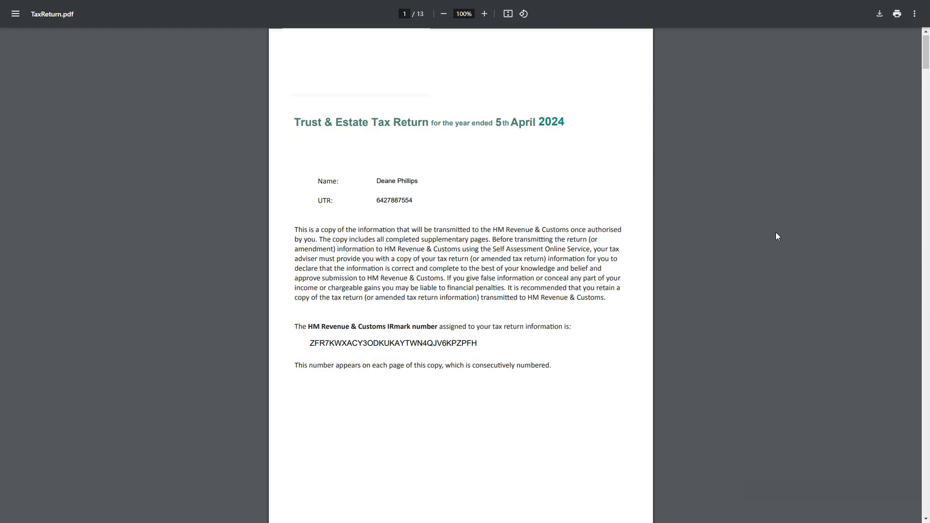
scroll(775, 236, down, 3)
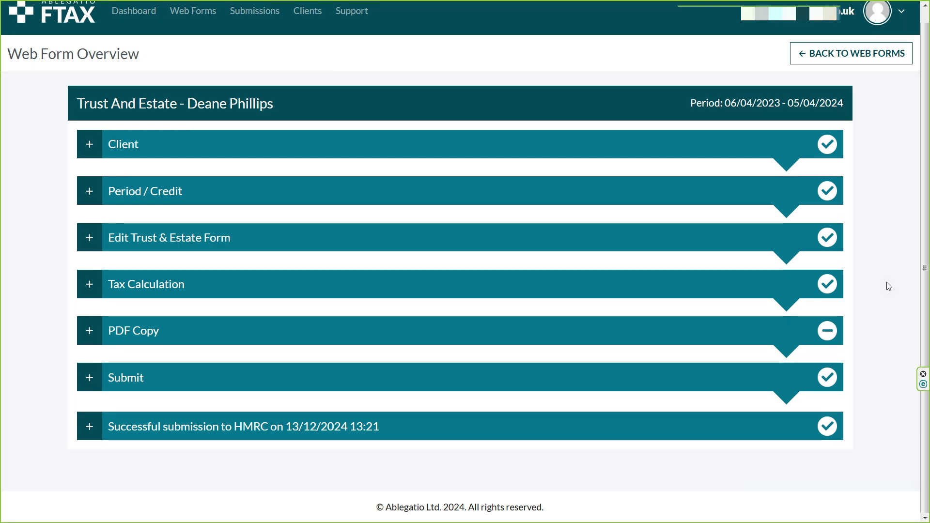
Expand the Edit Trust & Estate Form step on the overview.
click(774, 246)
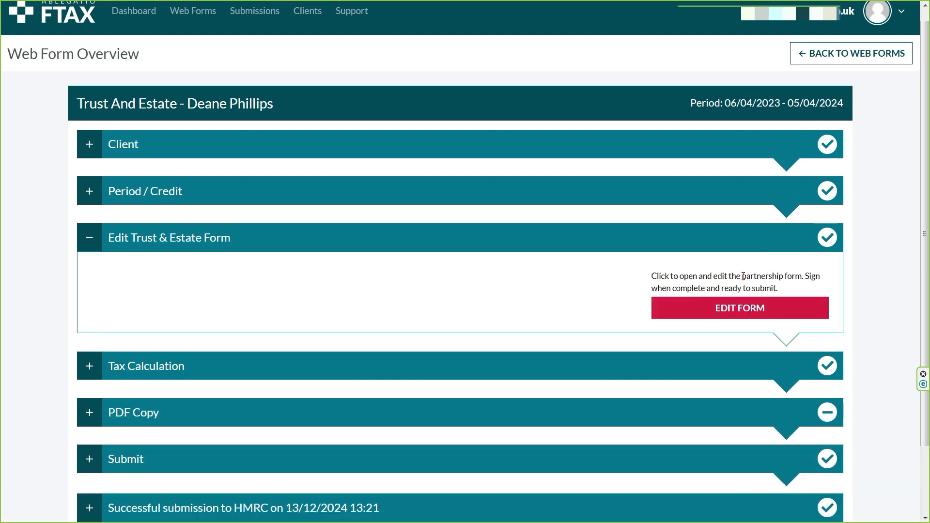
Reopen the Trust and Estate return and show its Manage Attachments dialog.
click(799, 307)
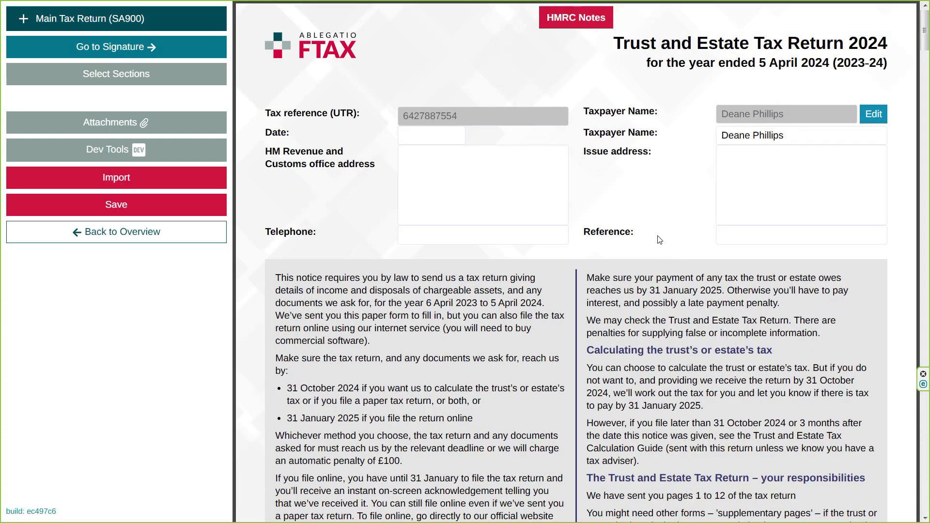
click(222, 122)
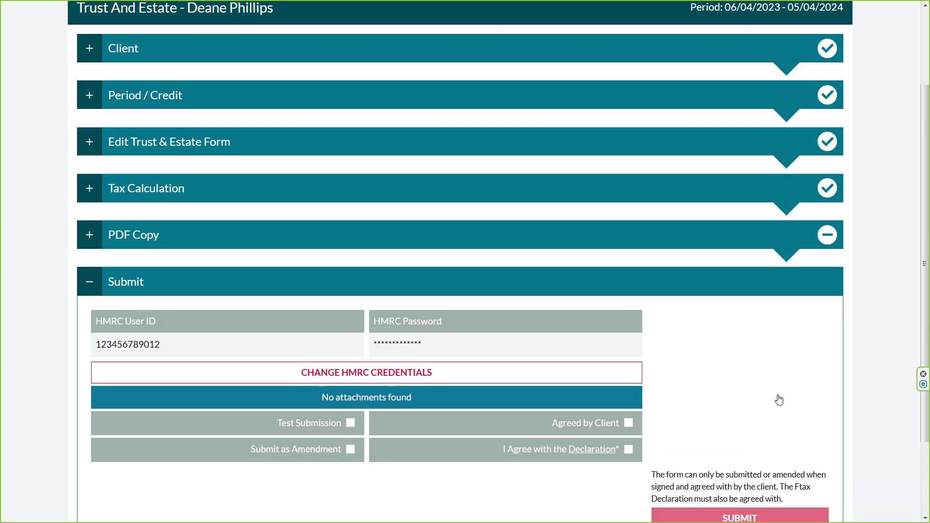
Tick 'I Agree with the Declaration' and 'Agreed by Client', then submit the return as an amendment.
scroll(778, 400, down, 1)
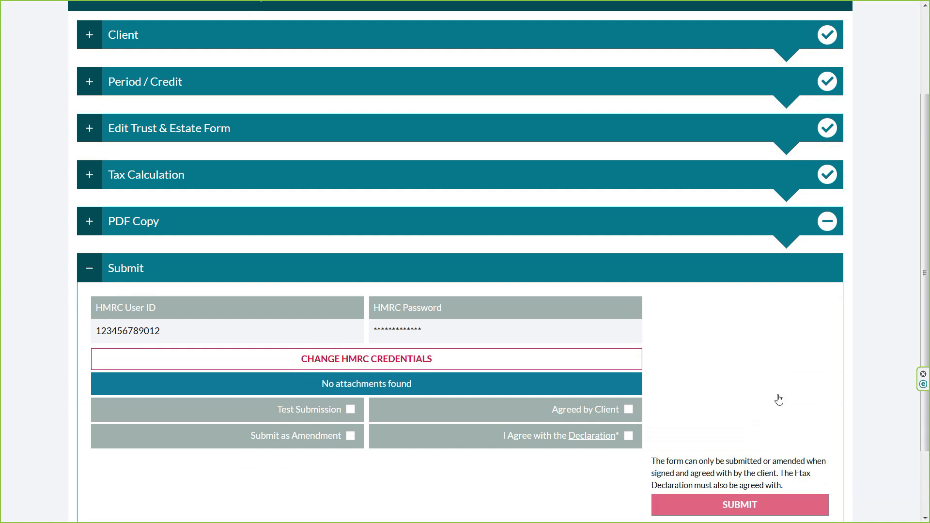
scroll(779, 399, down, 1)
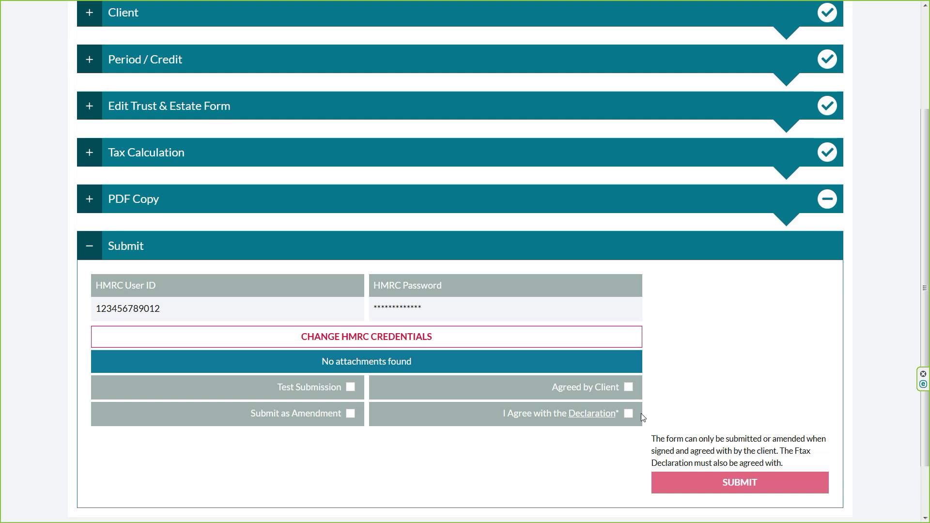
click(628, 415)
click(628, 387)
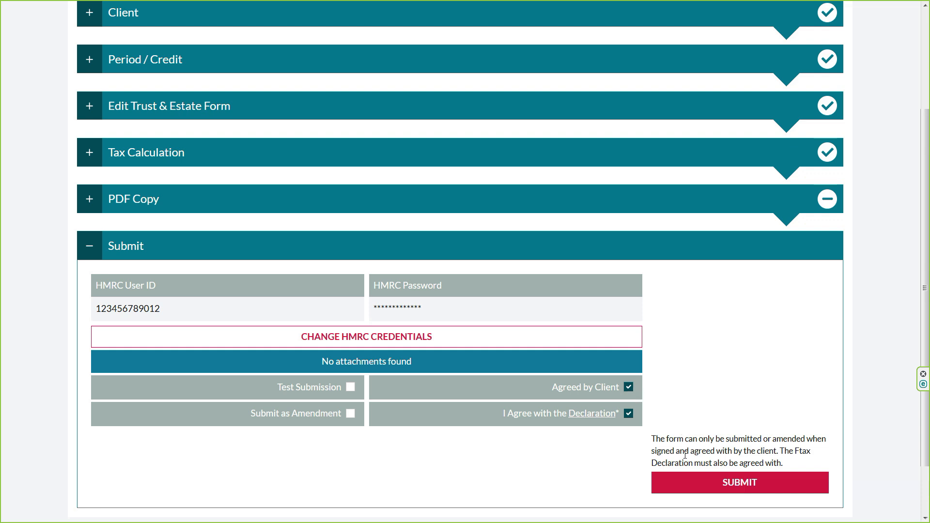
click(702, 485)
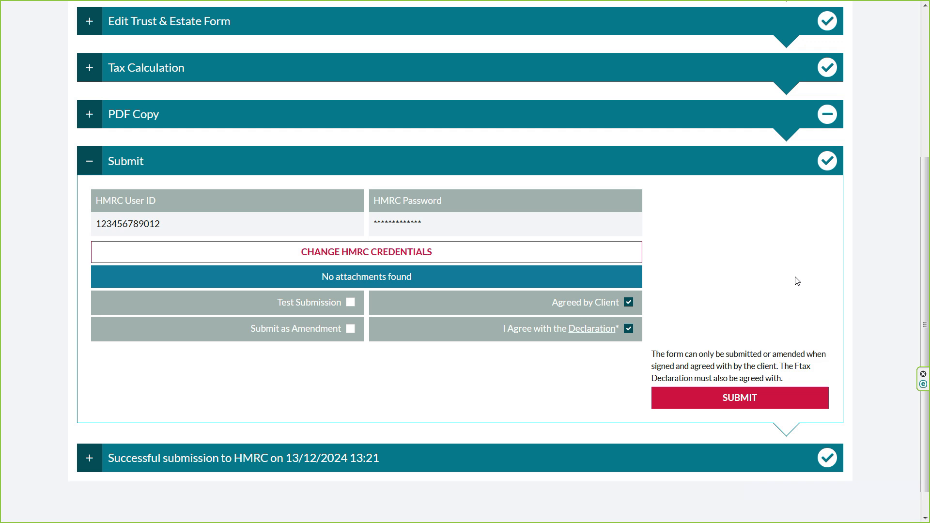
click(350, 329)
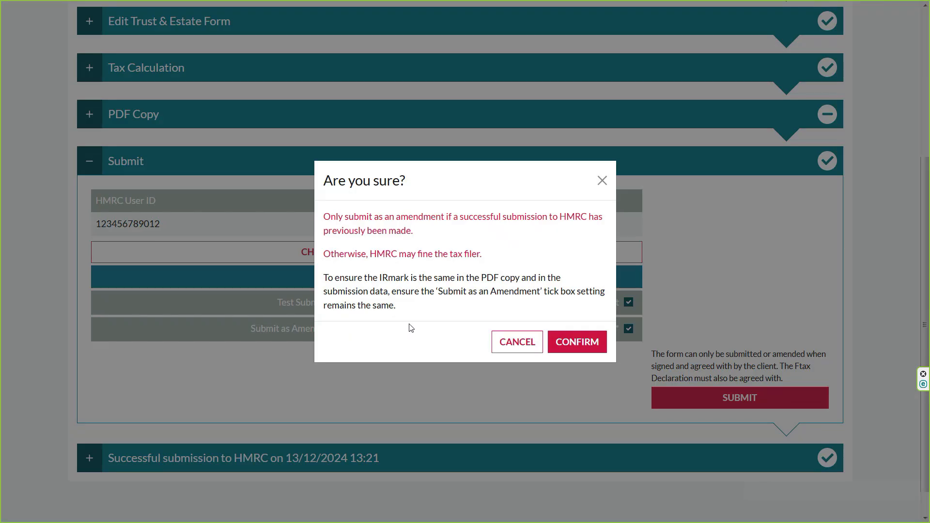
Confirm the 'Are you sure?' warning so the return is submitted as an amendment.
click(569, 341)
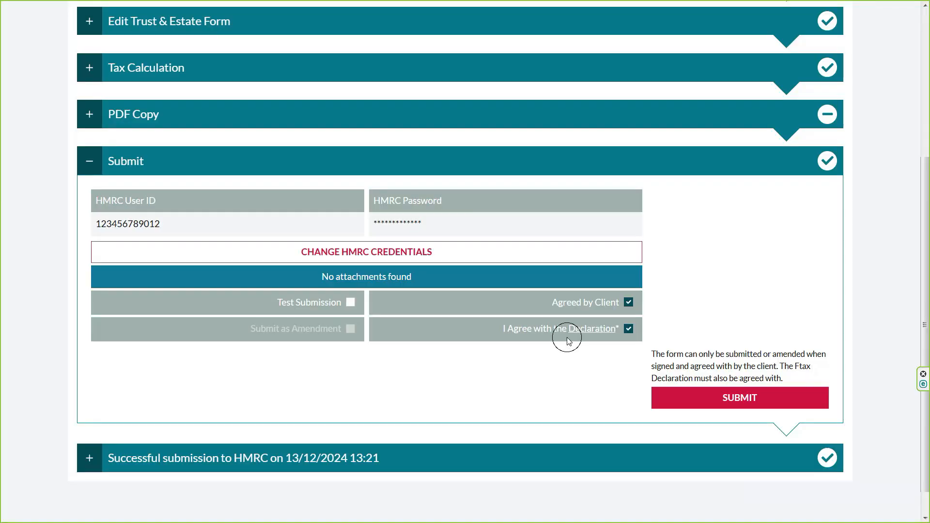